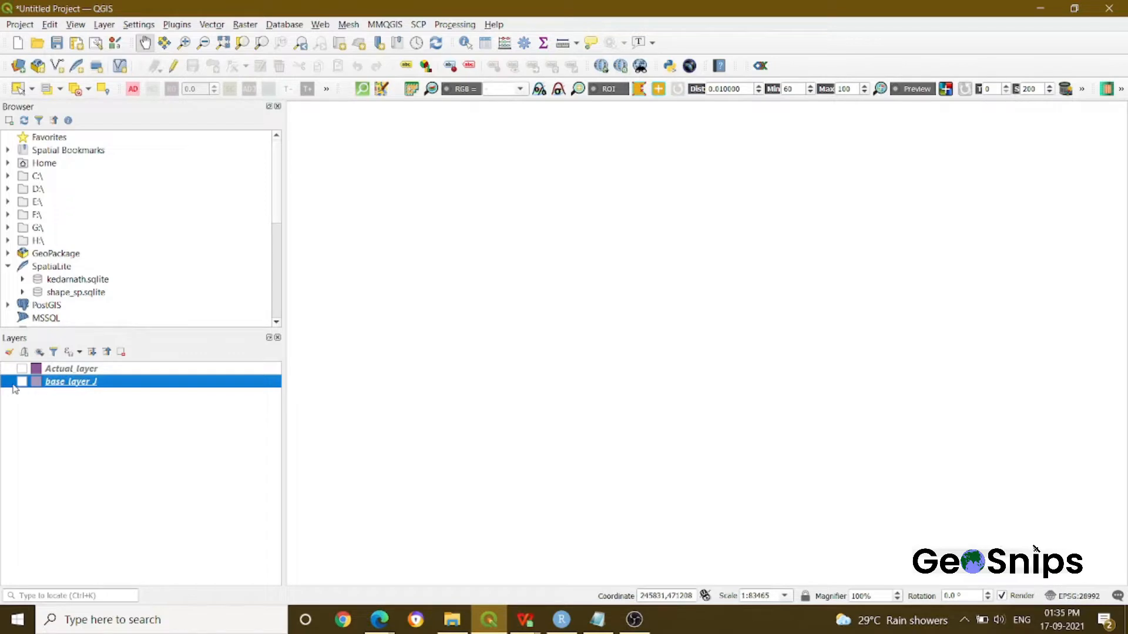
Toggle the visibility of base_layer_J and Actual_layer on and off
{"action": "left_click", "coordinate": [22, 382]}
{"action": "left_click", "coordinate": [24, 382]}
{"action": "left_click", "coordinate": [22, 370]}
{"action": "left_click", "coordinate": [22, 369]}
Open the layer properties of base_layer_J and view its list of fields
{"action": "right_click", "coordinate": [69, 386]}
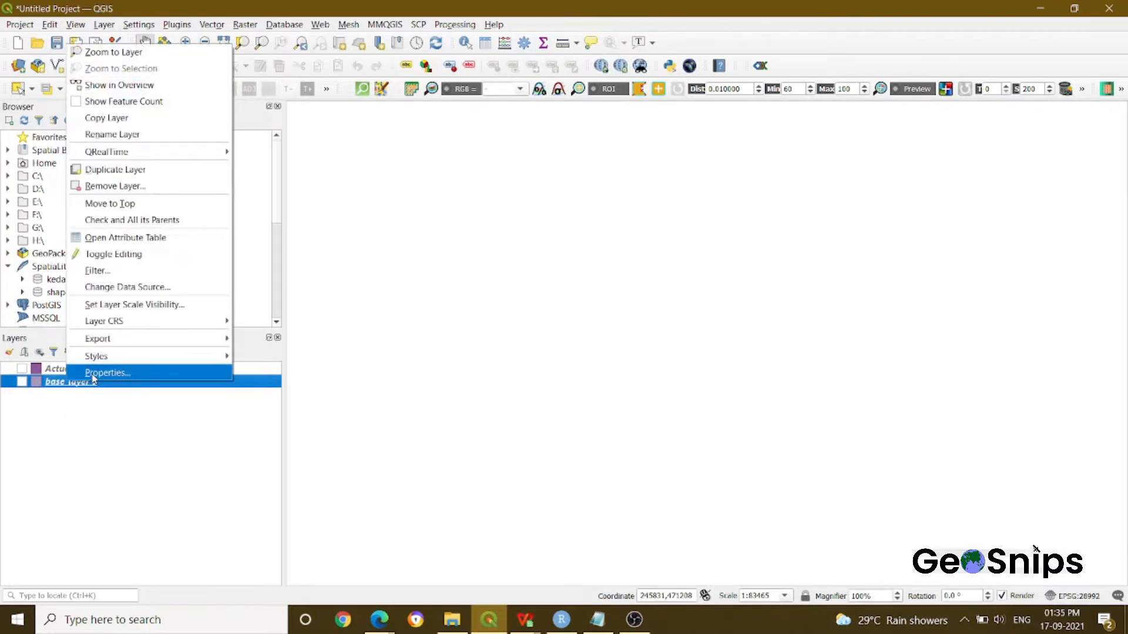
{"action": "left_click", "coordinate": [93, 376]}
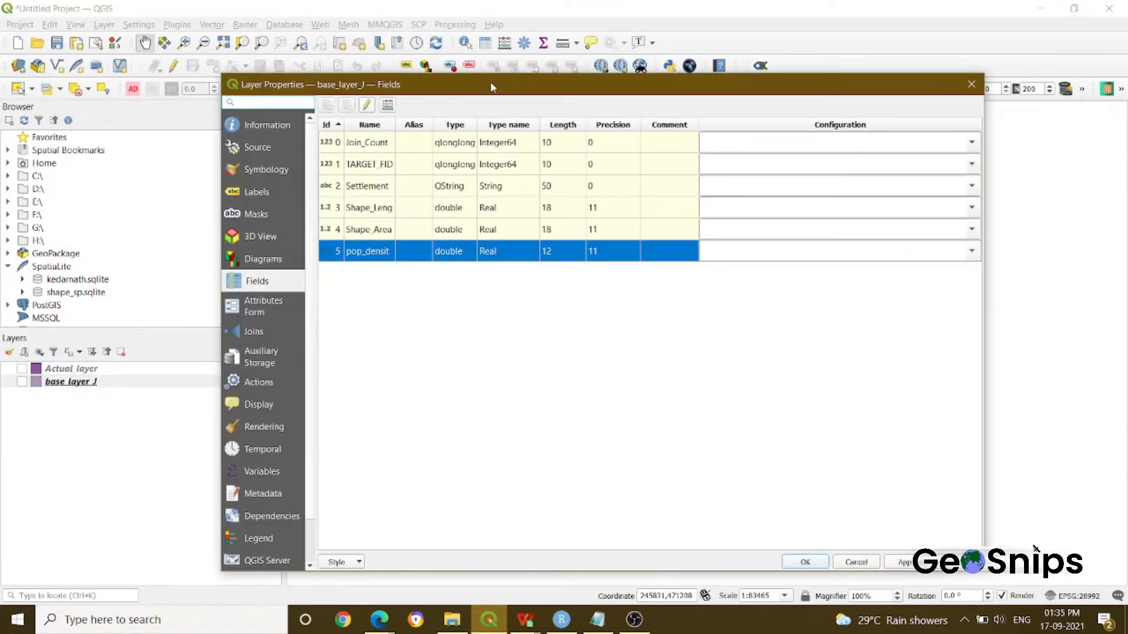
{"action": "left_click_drag", "start_coordinate": [491, 87], "coordinate": [577, 42]}
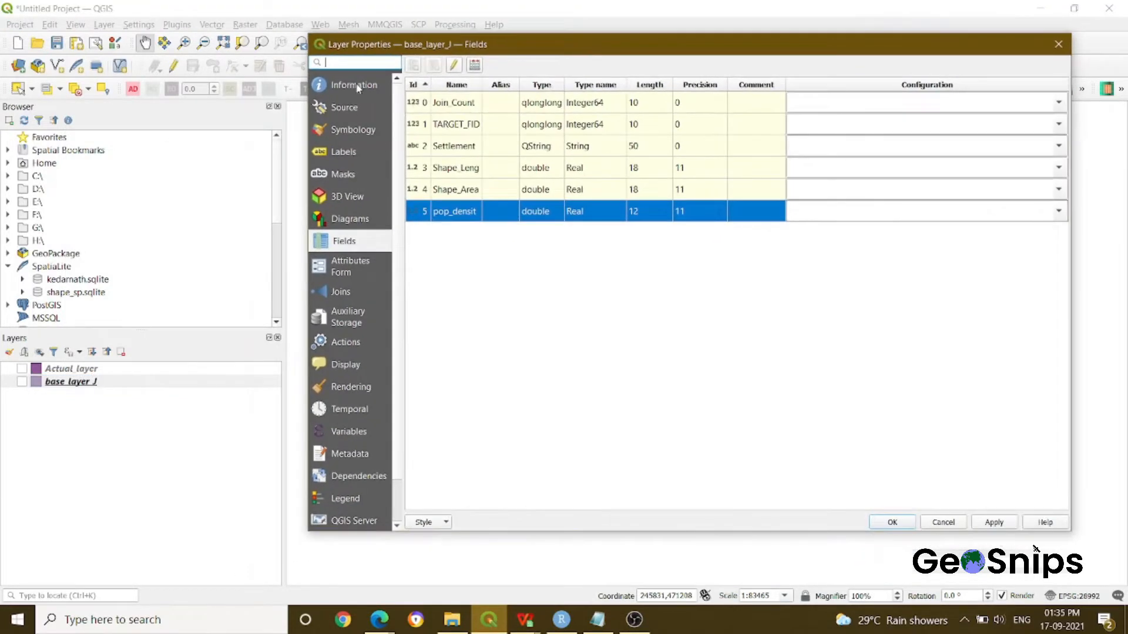
{"action": "left_click", "coordinate": [353, 241]}
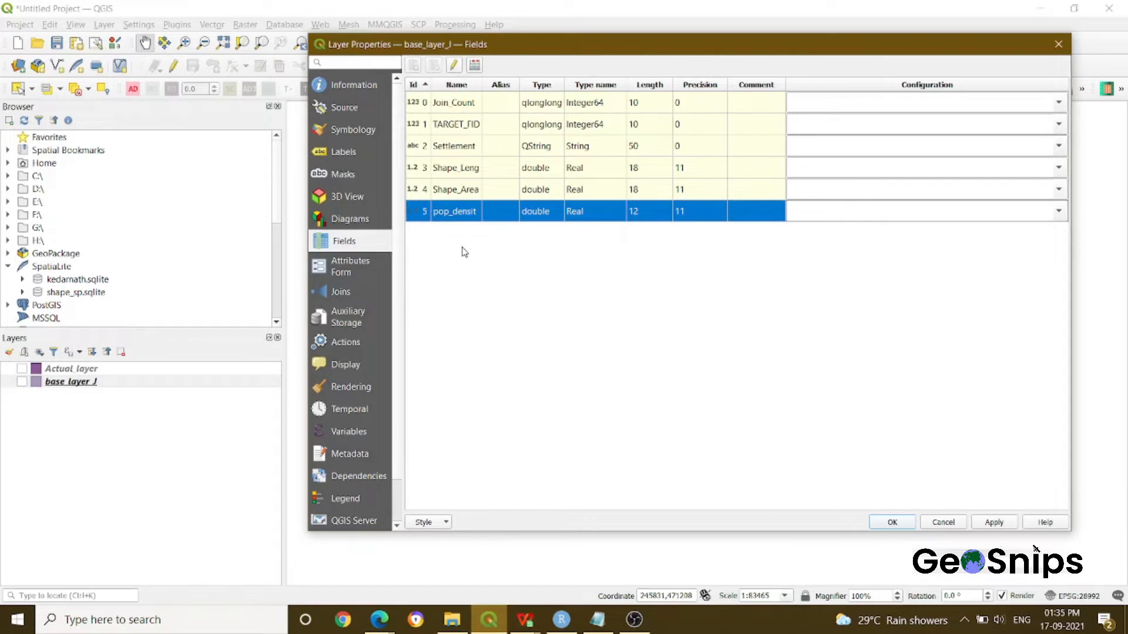
Enable editing of base_layer_J's fields and add a whole number (integer) field named test with length 10
{"action": "left_click", "coordinate": [455, 65]}
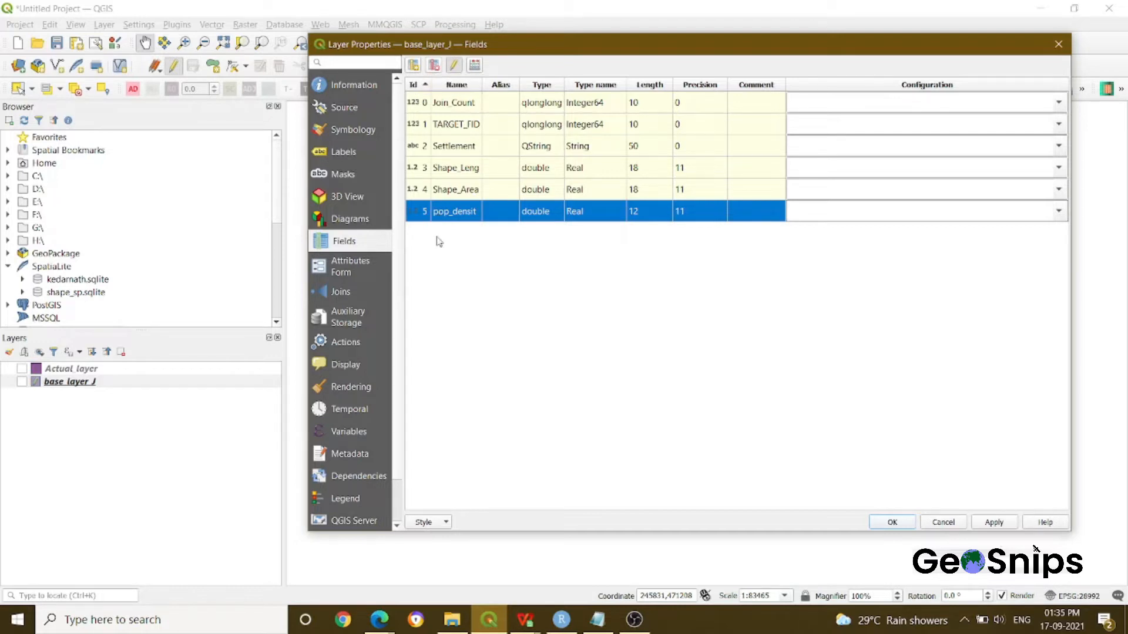
{"action": "left_click", "coordinate": [414, 64]}
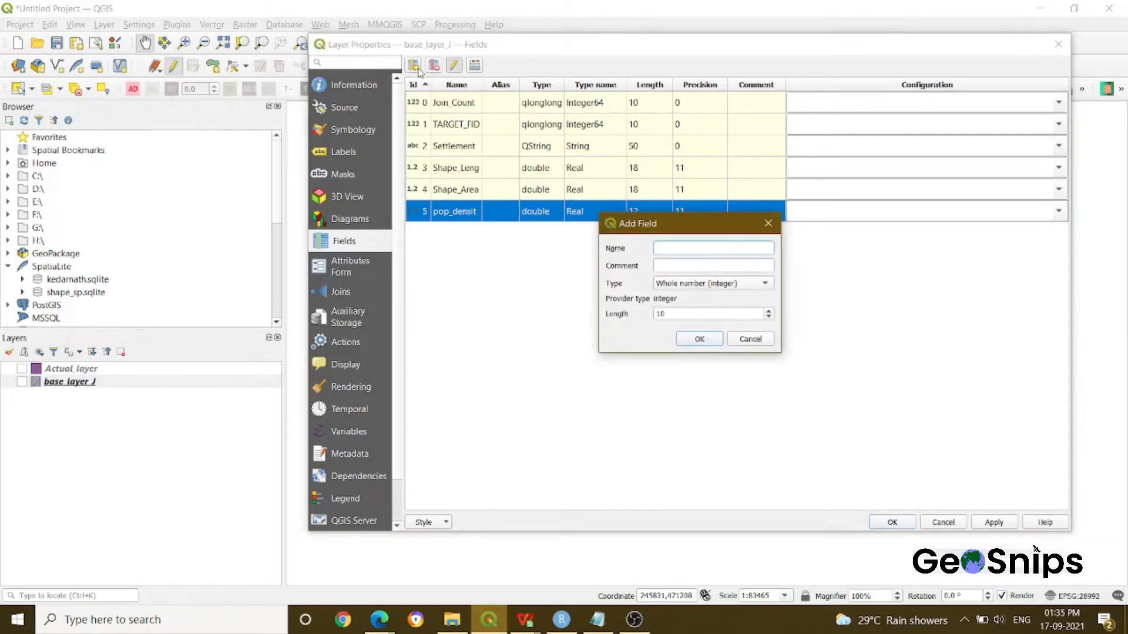
{"action": "left_click_drag", "start_coordinate": [686, 228], "coordinate": [688, 197]}
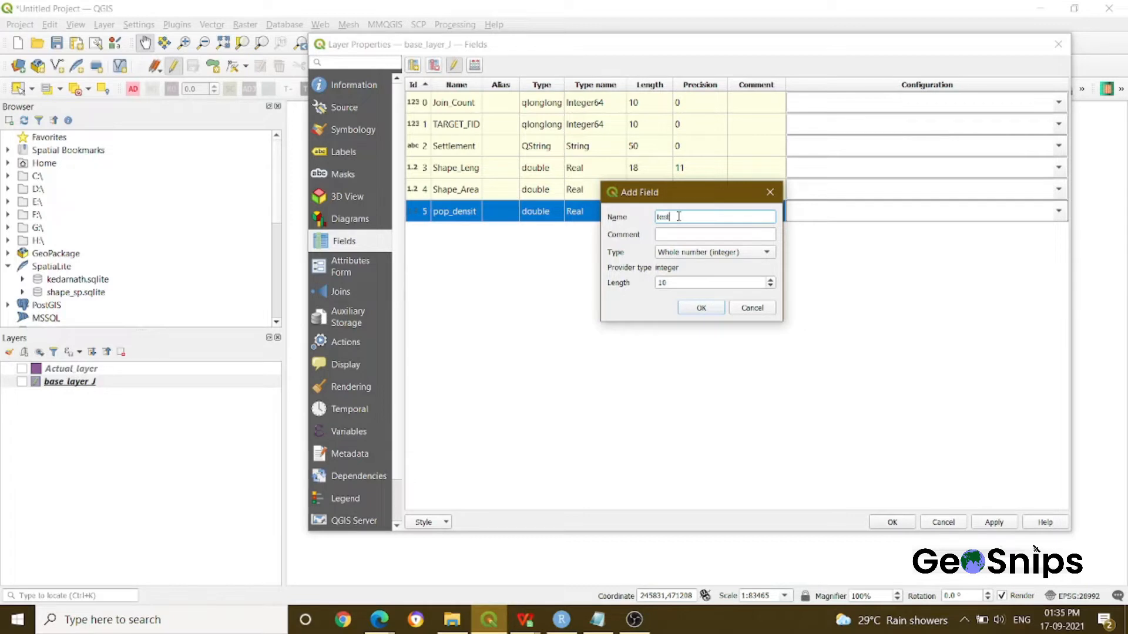
{"action": "left_click", "coordinate": [693, 252]}
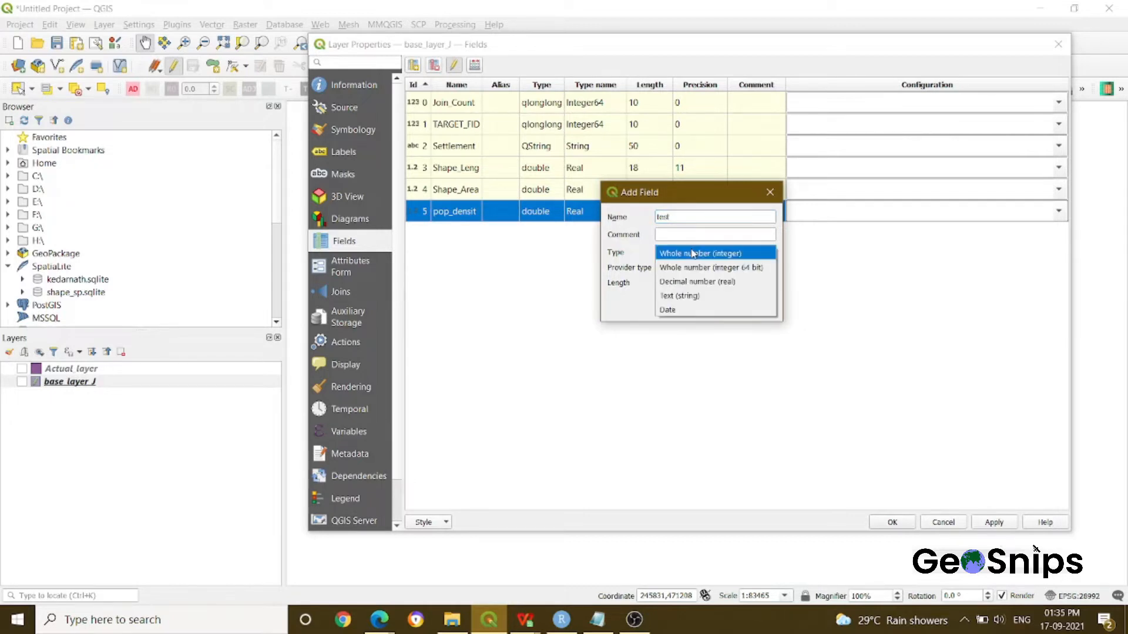
{"action": "left_click", "coordinate": [693, 253]}
{"action": "left_click", "coordinate": [693, 252]}
{"action": "left_click", "coordinate": [693, 253]}
{"action": "left_click", "coordinate": [705, 311]}
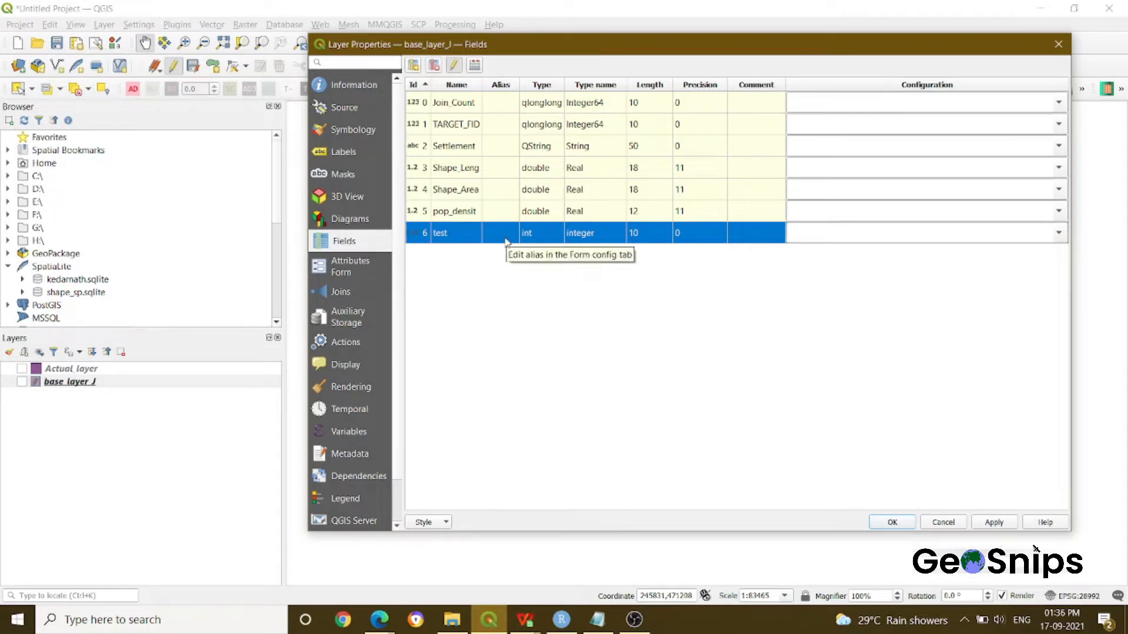
Delete the test field from base_layer_J
{"action": "left_click", "coordinate": [473, 170]}
{"action": "left_click", "coordinate": [451, 233]}
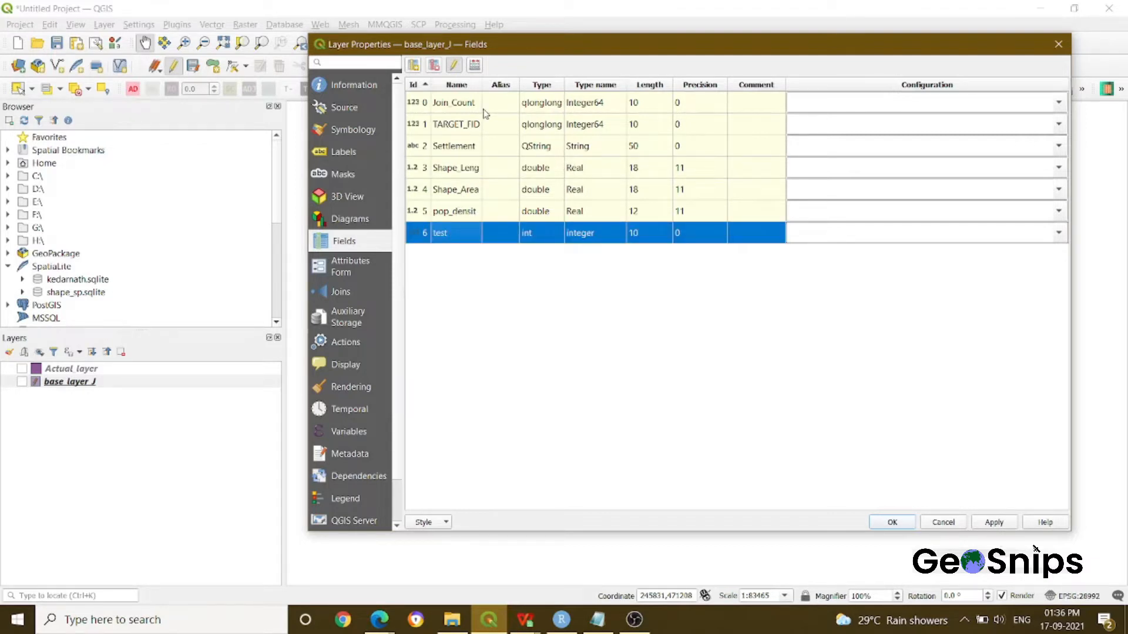
{"action": "left_click", "coordinate": [435, 66]}
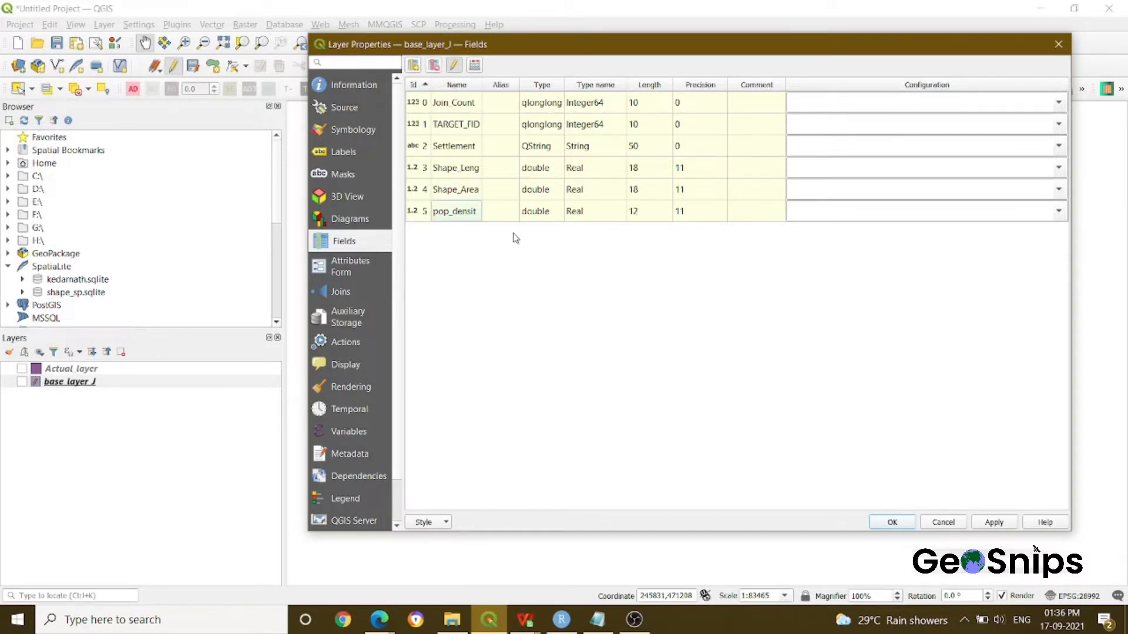
Rename the pop_densit field to density
{"action": "double_click", "coordinate": [467, 215]}
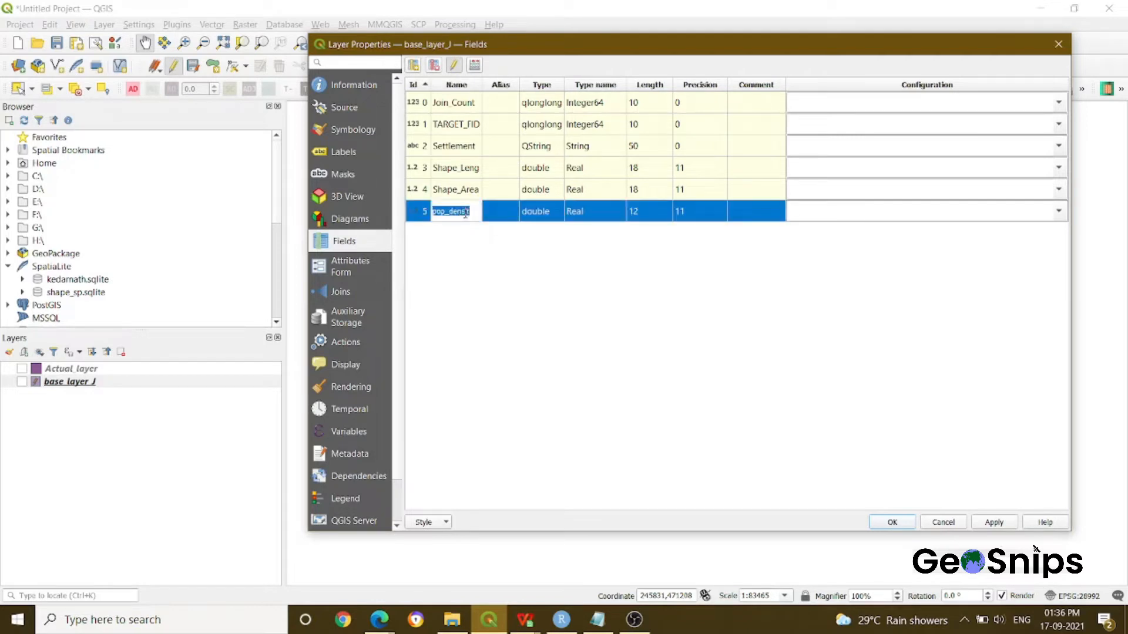
{"action": "key", "text": "BackSpace"}
{"action": "type", "text": "de"}
{"action": "left_click", "coordinate": [496, 255]}
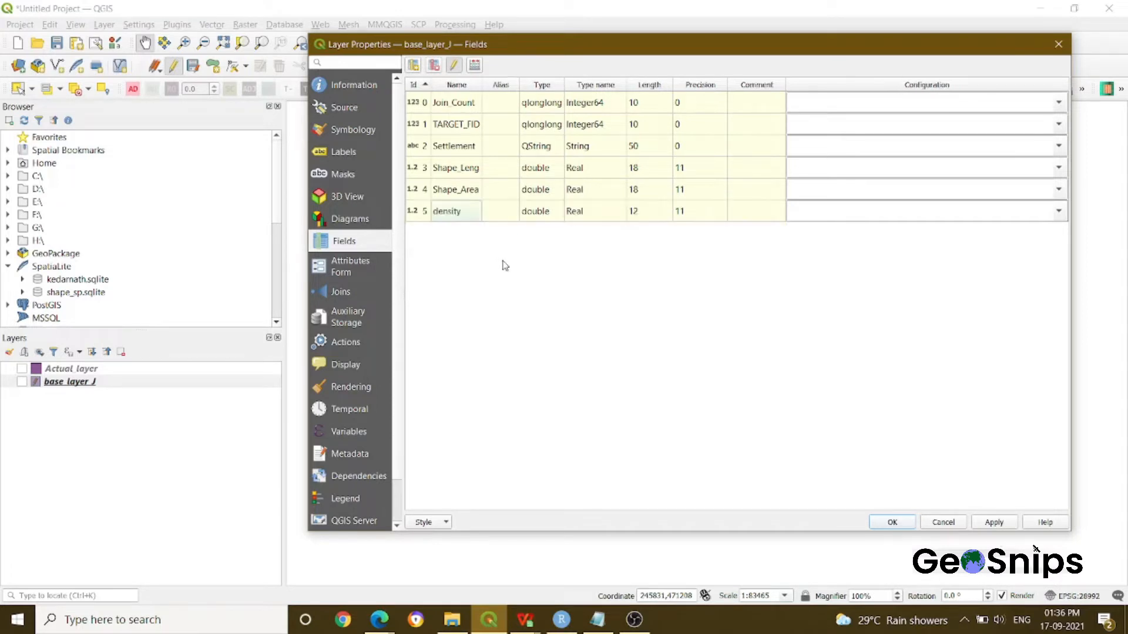
Stop editing base_layer_J, discard the field changes and close the layer properties
{"action": "left_click", "coordinate": [458, 66]}
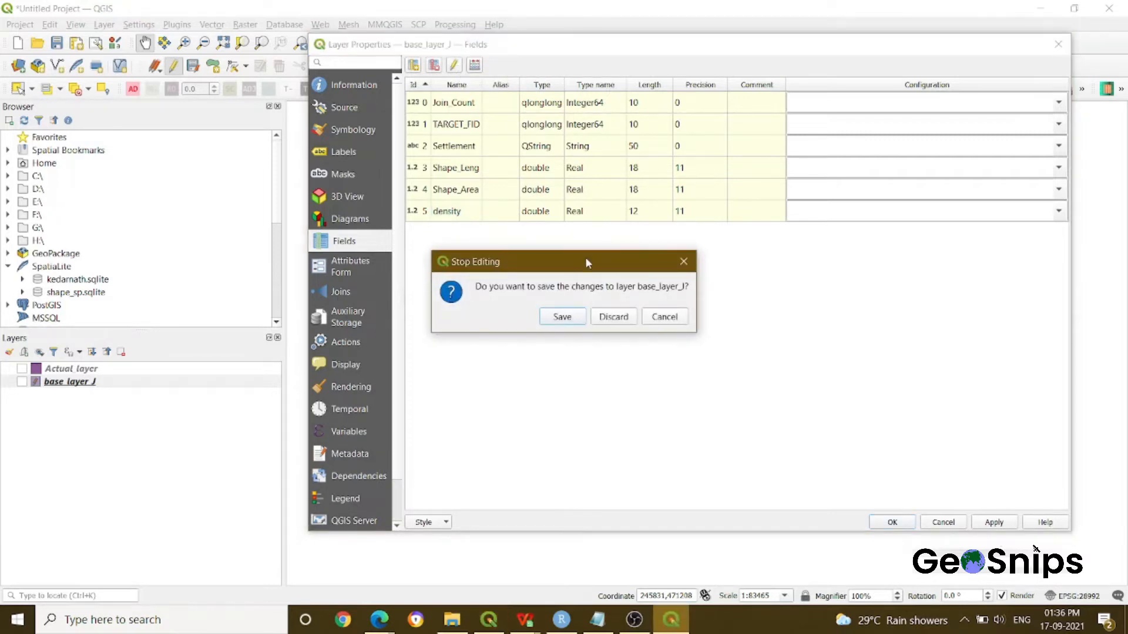
{"action": "left_click", "coordinate": [604, 319]}
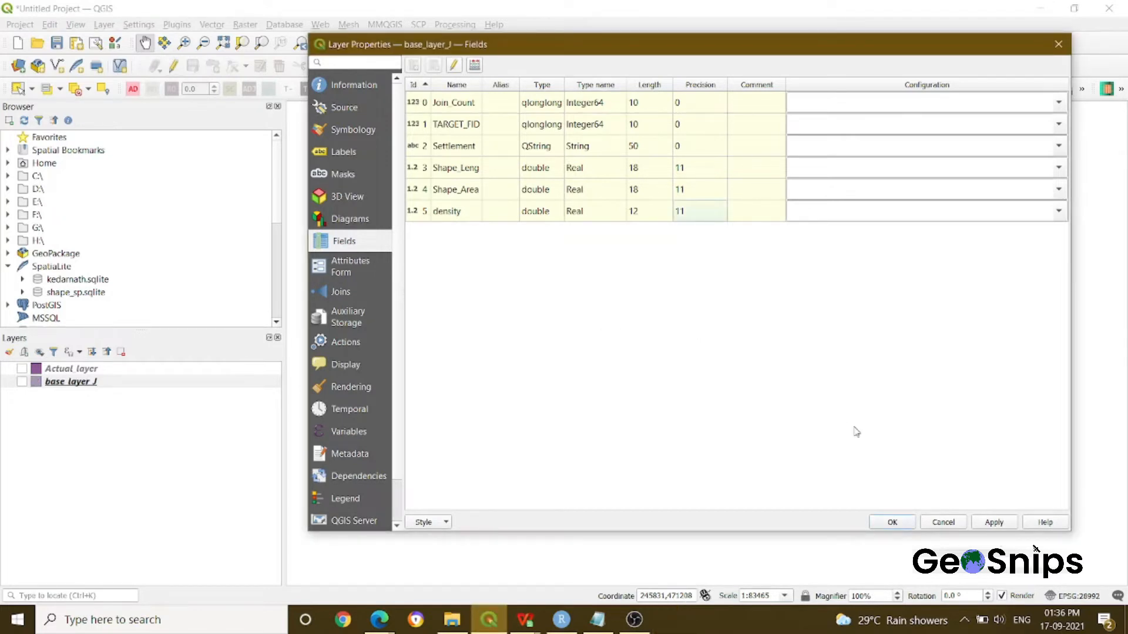
{"action": "left_click", "coordinate": [891, 523]}
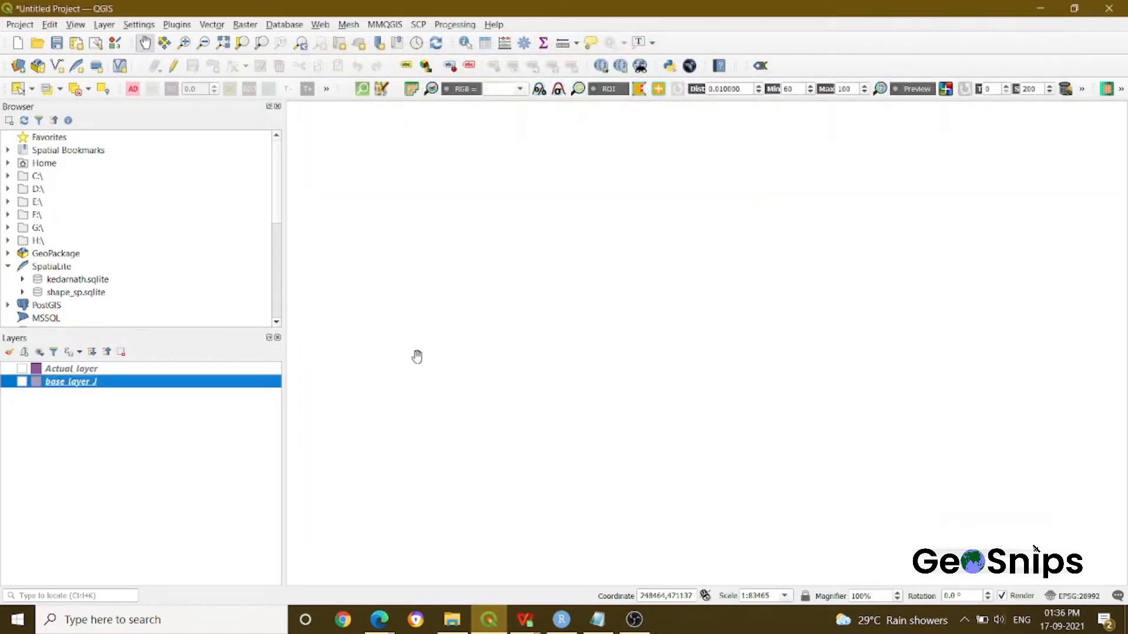
Review base_layer_J's attribute table with editing mode turned on, sorting the rows by Shape_Leng
{"action": "right_click", "coordinate": [205, 388]}
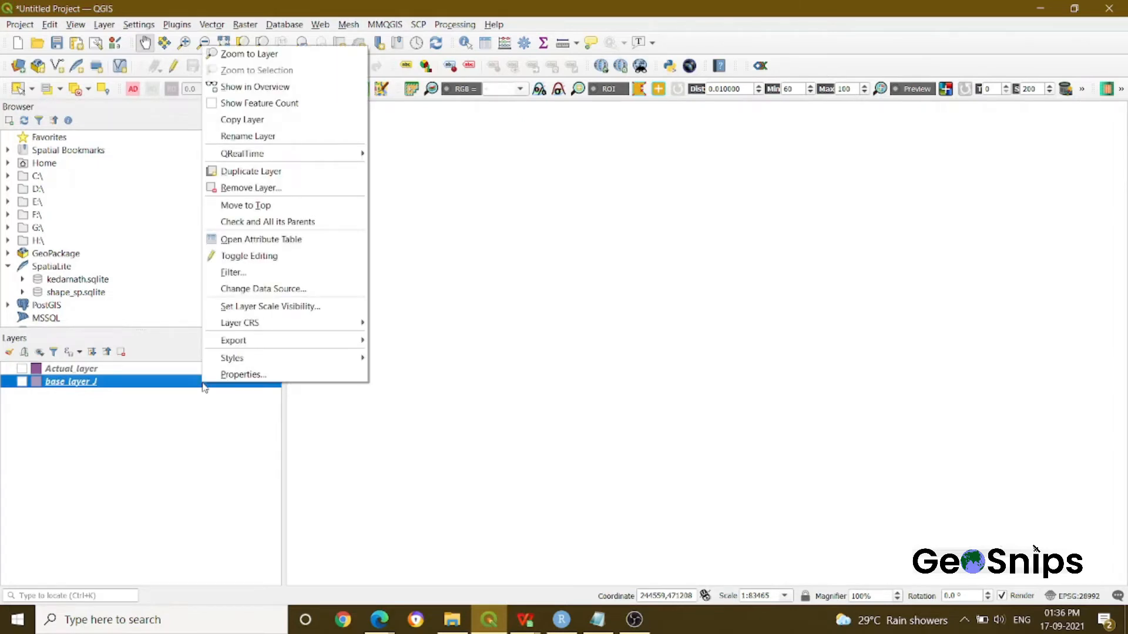
{"action": "left_click", "coordinate": [285, 241]}
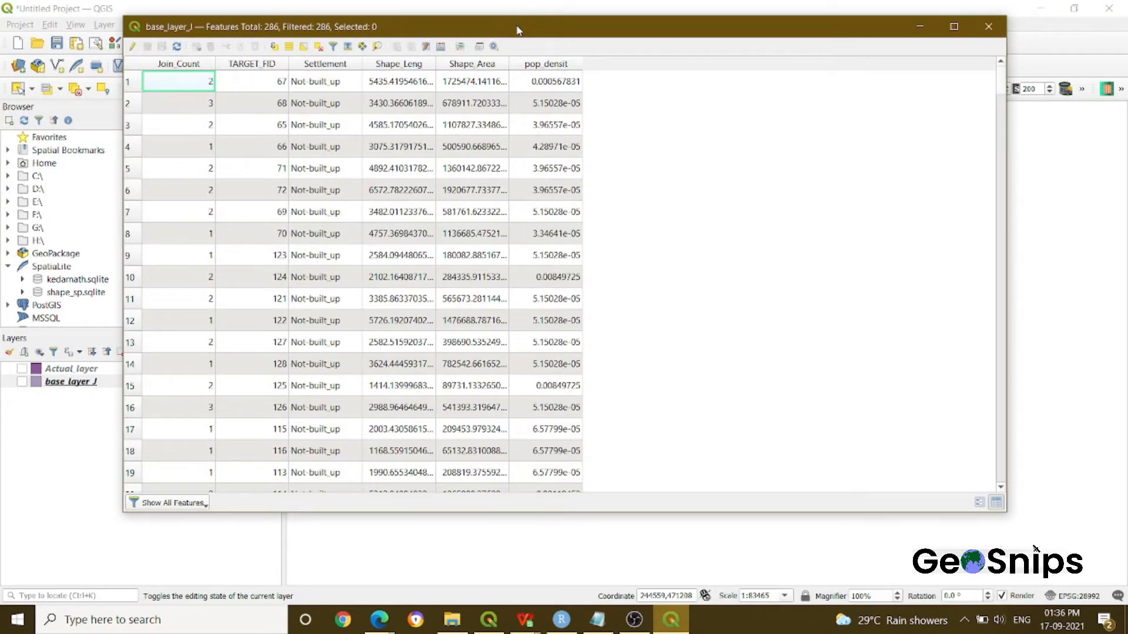
{"action": "left_click_drag", "start_coordinate": [523, 32], "coordinate": [608, 28]}
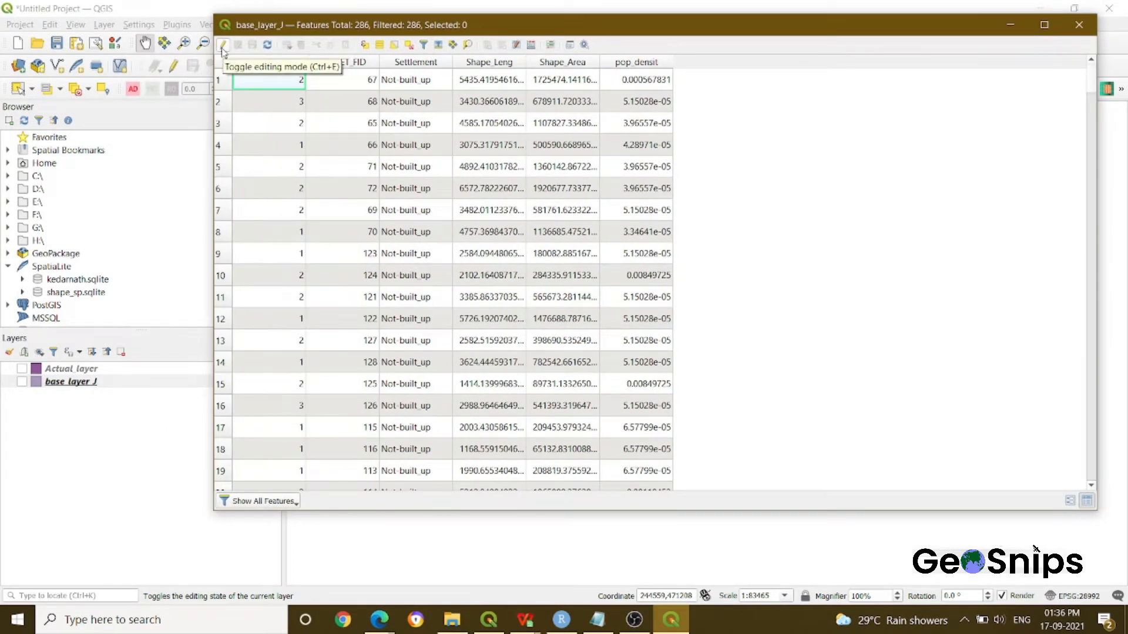
{"action": "left_click", "coordinate": [223, 49]}
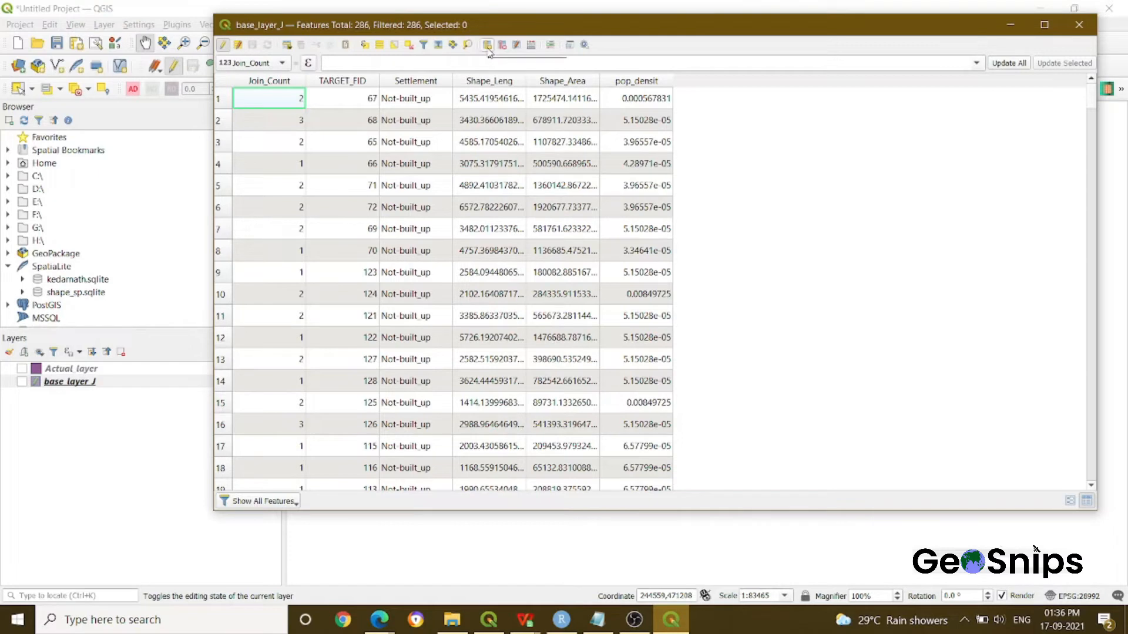
{"action": "left_click", "coordinate": [496, 81]}
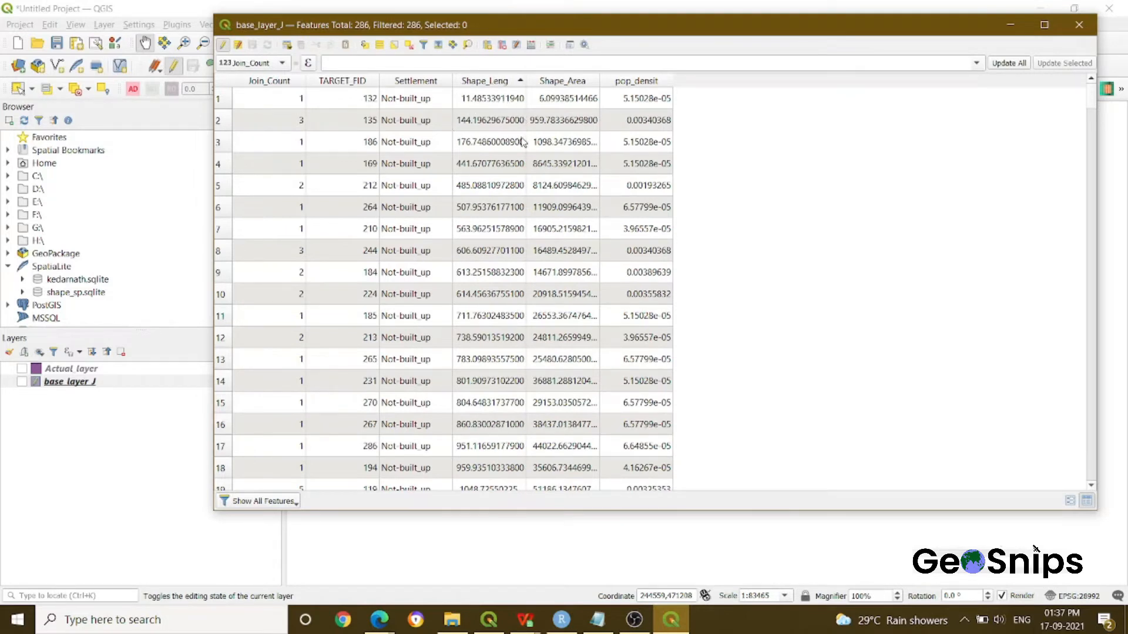
{"action": "left_click", "coordinate": [223, 46]}
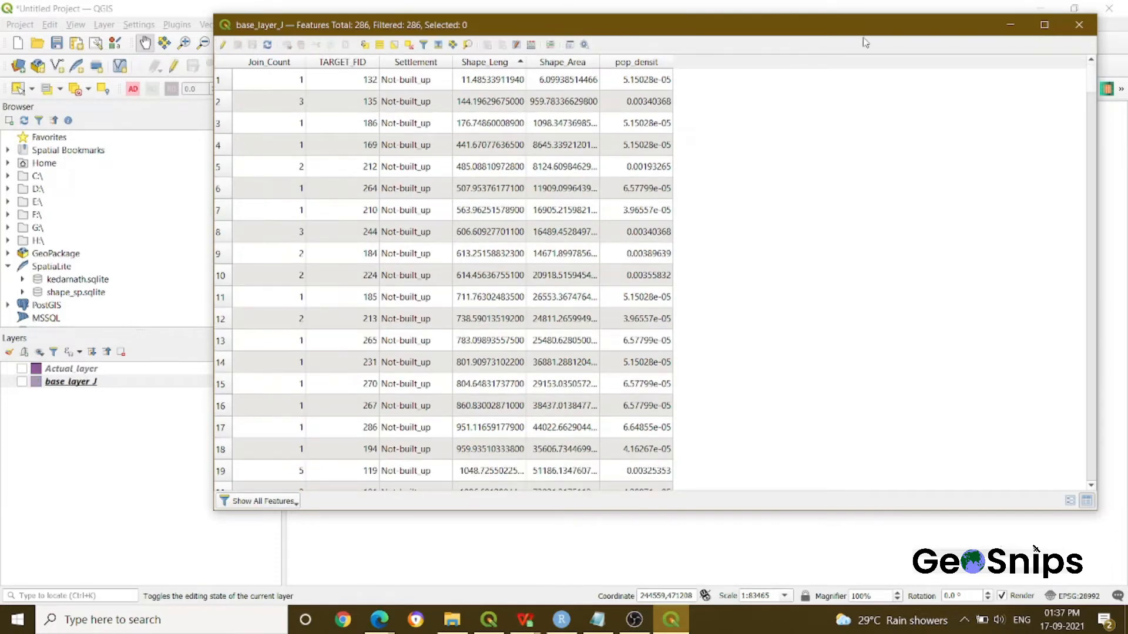
{"action": "left_click", "coordinate": [1079, 25]}
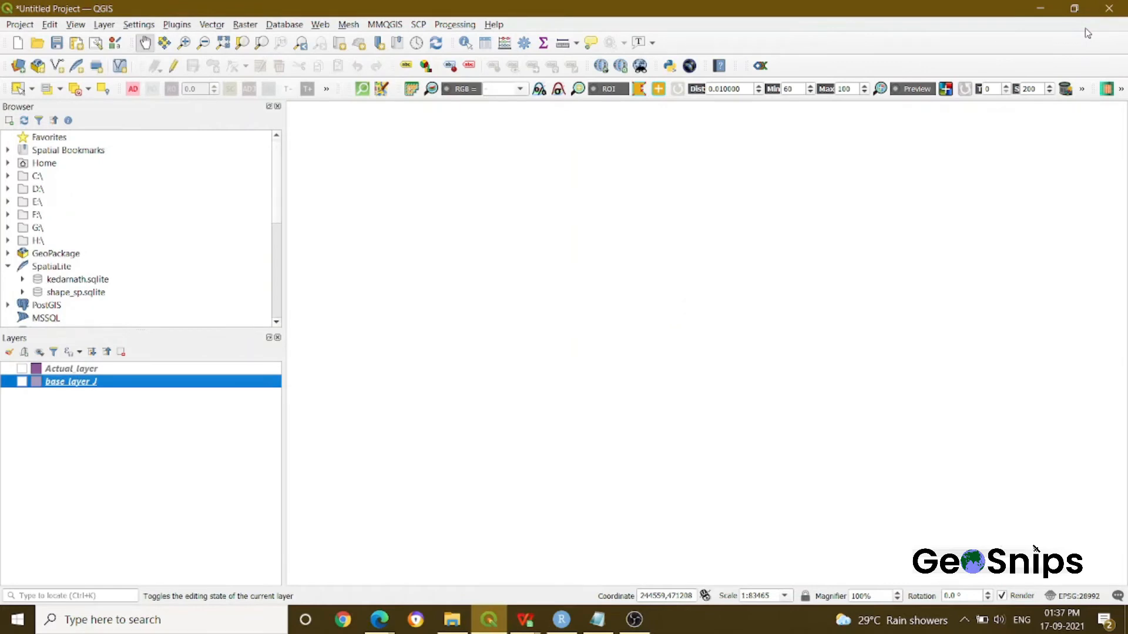
Add a vector join from Actual_layer to base_layer_J with Join_Count as both the join field and the target field, and apply it
{"action": "right_click", "coordinate": [225, 385]}
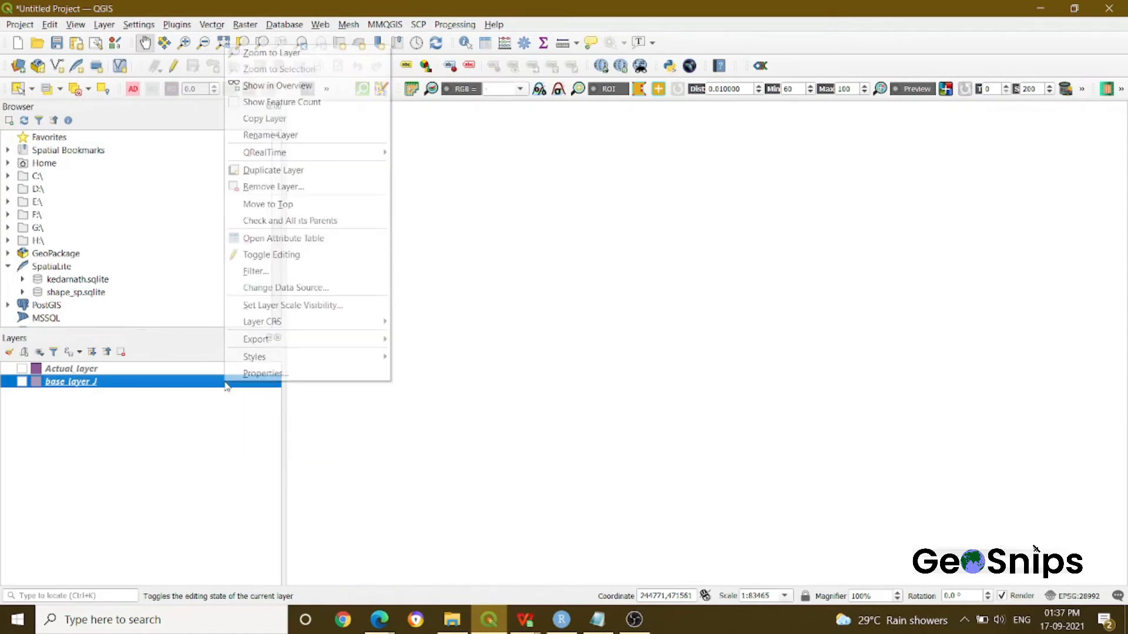
{"action": "left_click", "coordinate": [235, 376]}
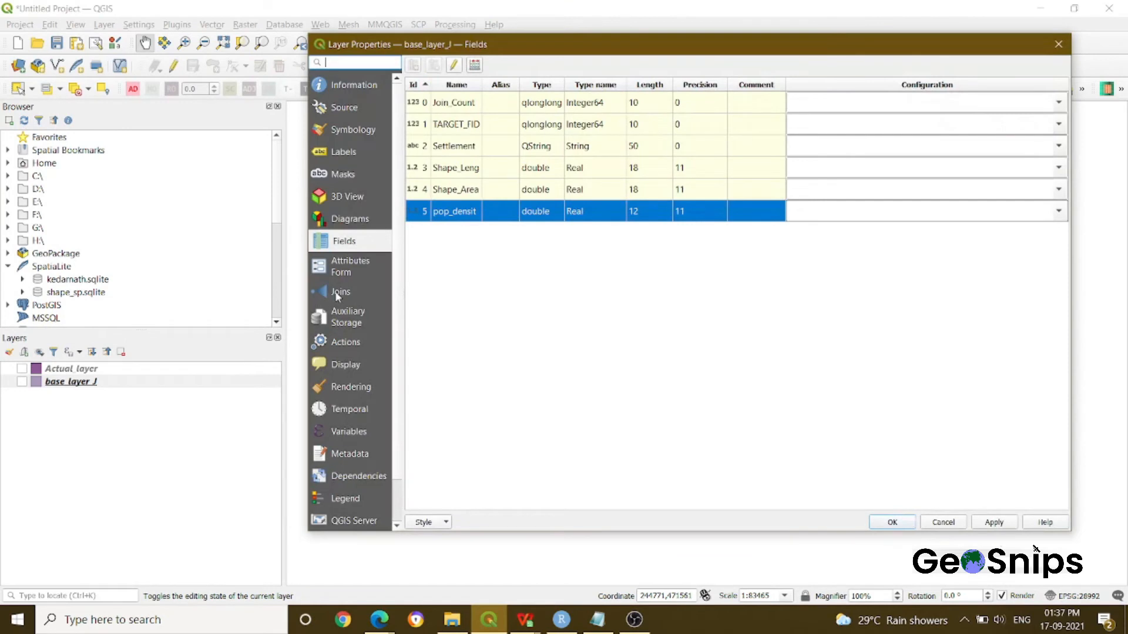
{"action": "left_click", "coordinate": [337, 297]}
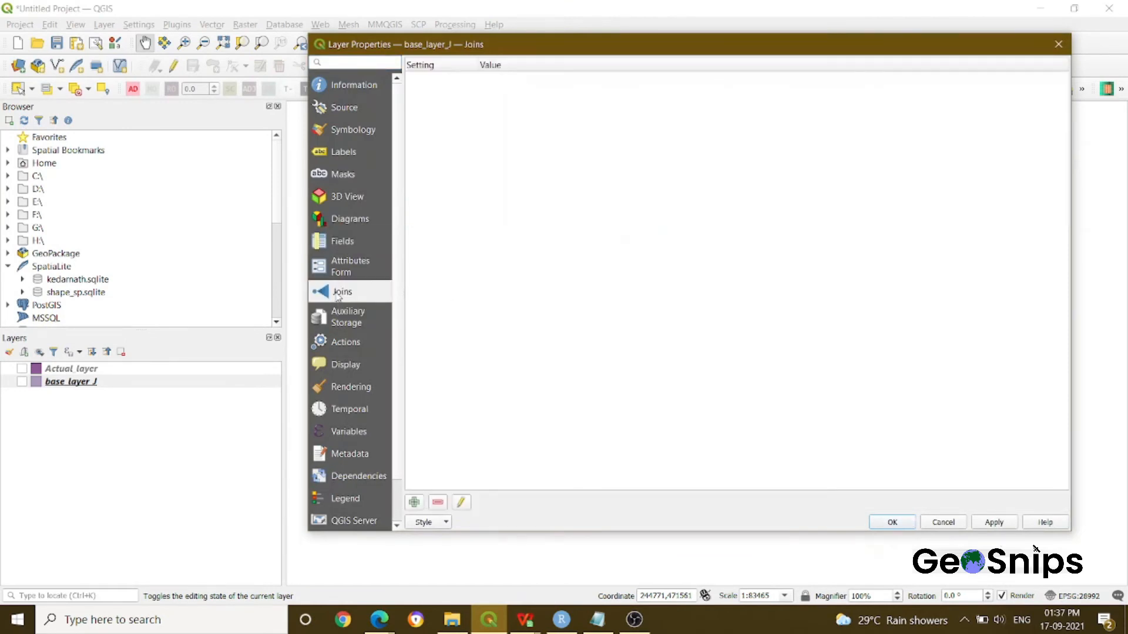
{"action": "left_click", "coordinate": [414, 503]}
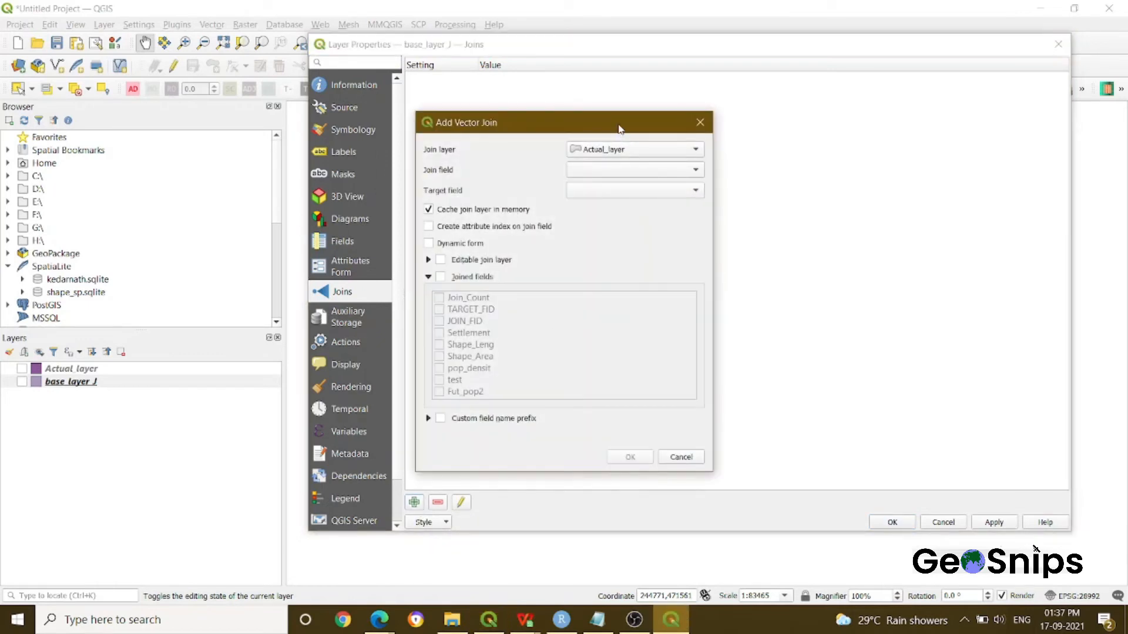
{"action": "left_click_drag", "start_coordinate": [620, 129], "coordinate": [632, 96]}
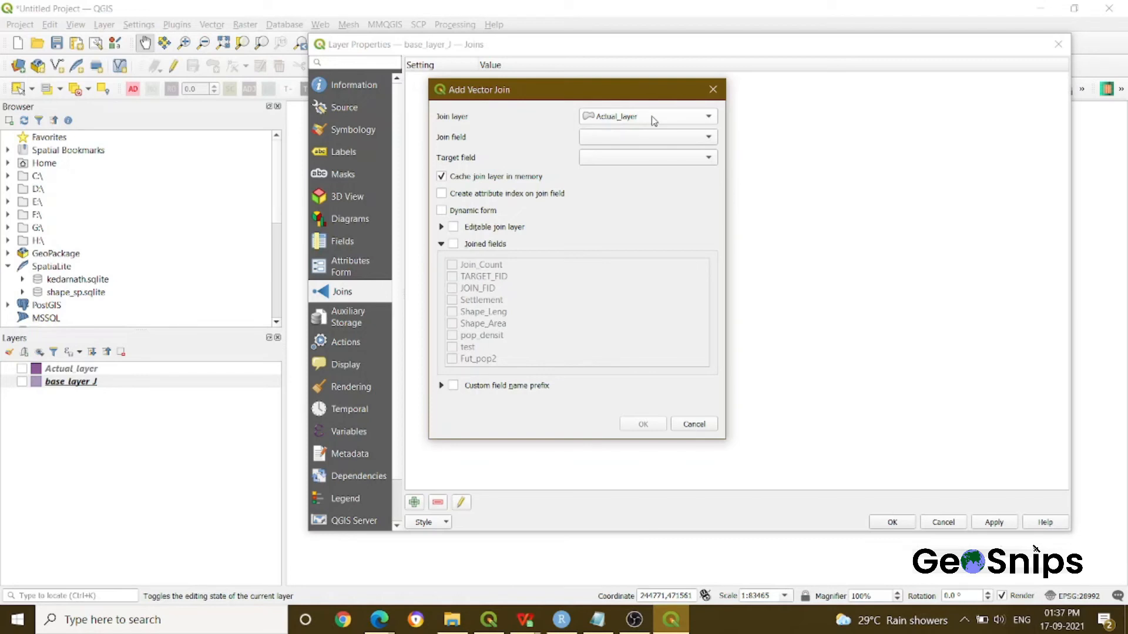
{"action": "left_click", "coordinate": [669, 138]}
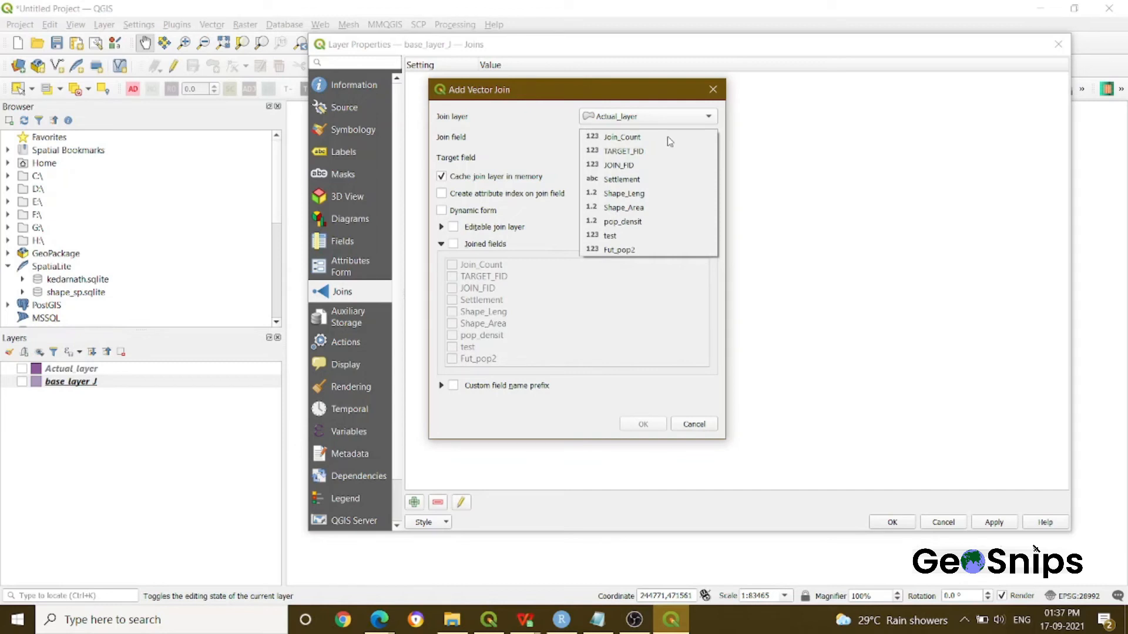
{"action": "left_click", "coordinate": [657, 141]}
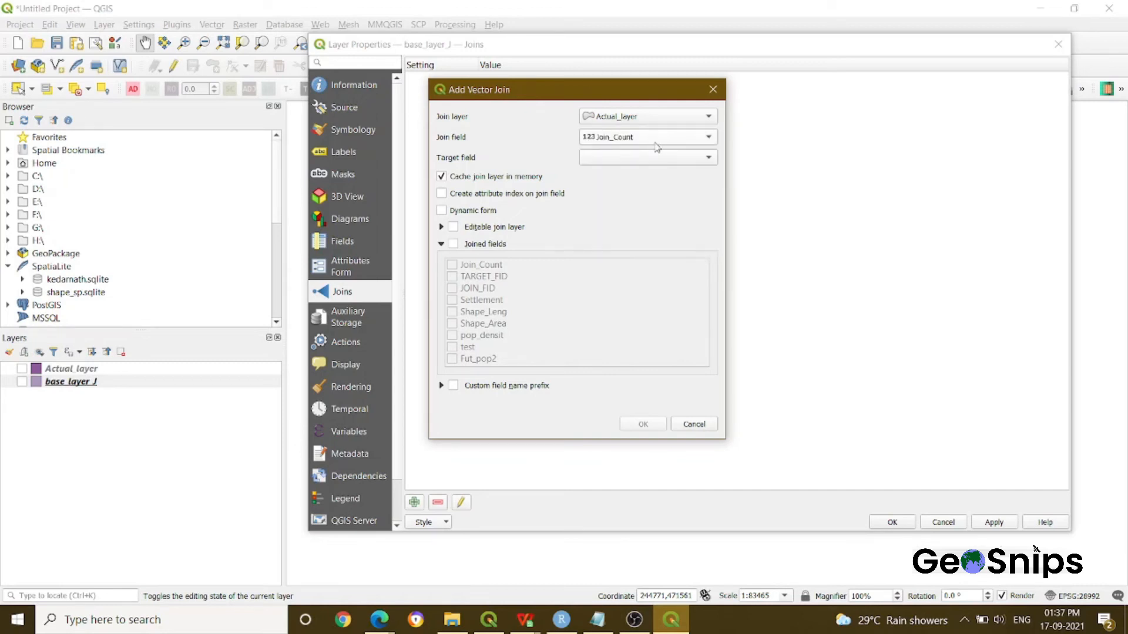
{"action": "left_click", "coordinate": [657, 159]}
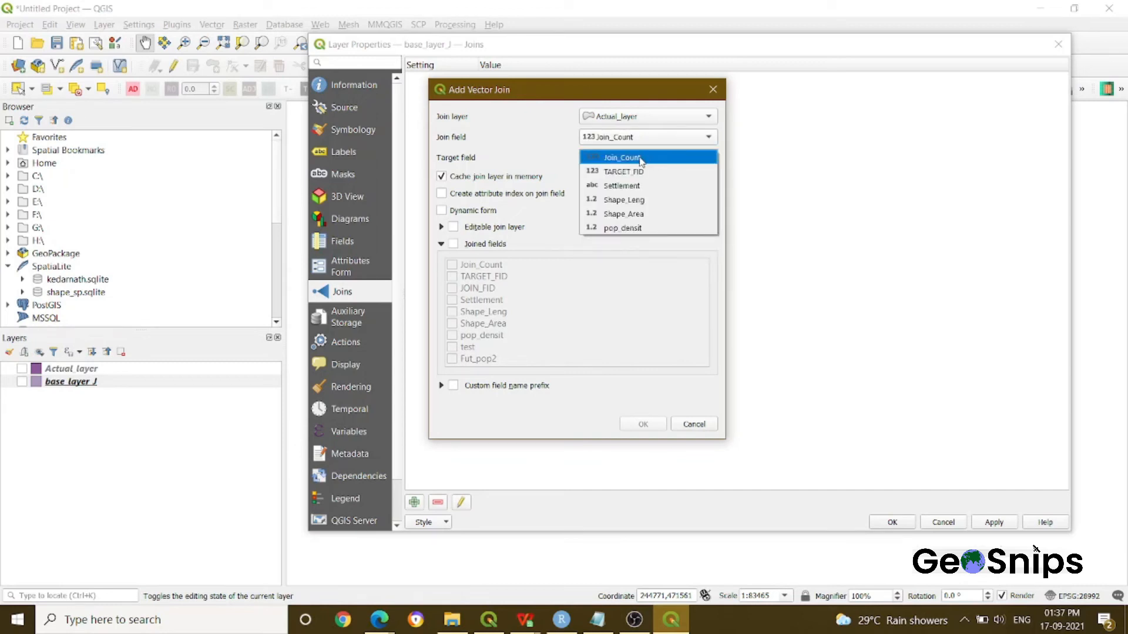
{"action": "left_click", "coordinate": [641, 158]}
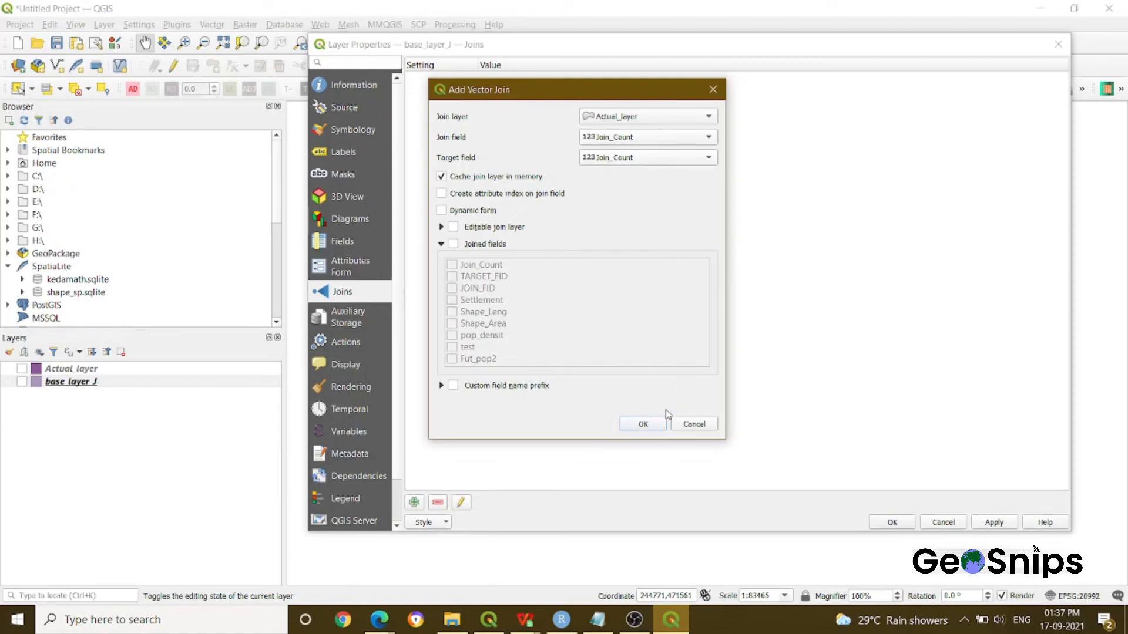
{"action": "left_click", "coordinate": [646, 424]}
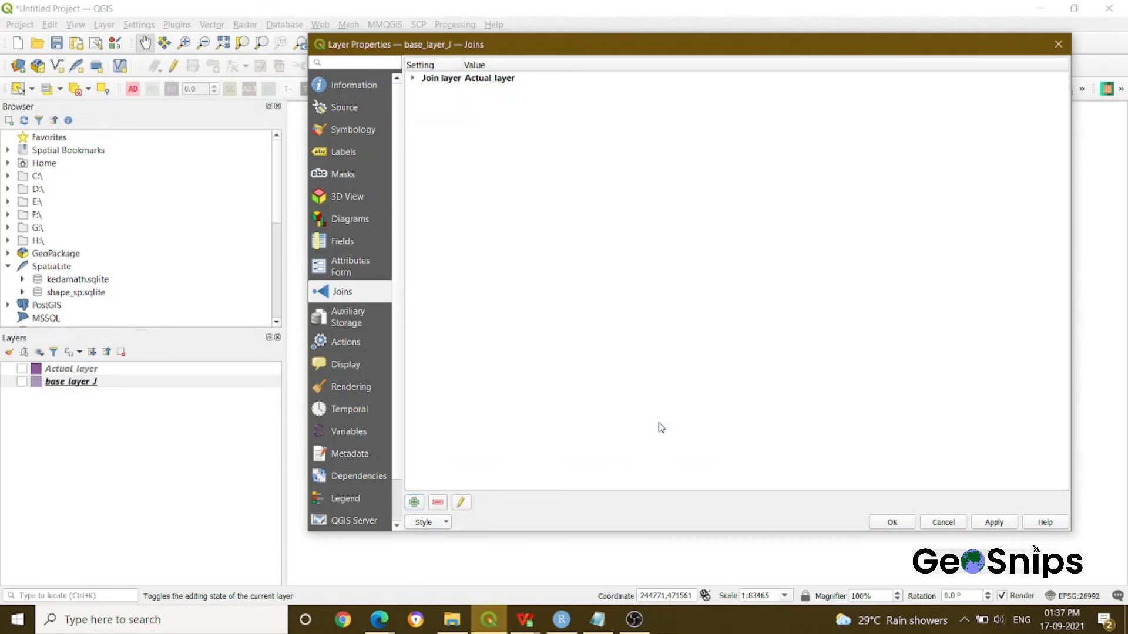
{"action": "left_click", "coordinate": [993, 522]}
{"action": "left_click", "coordinate": [901, 522]}
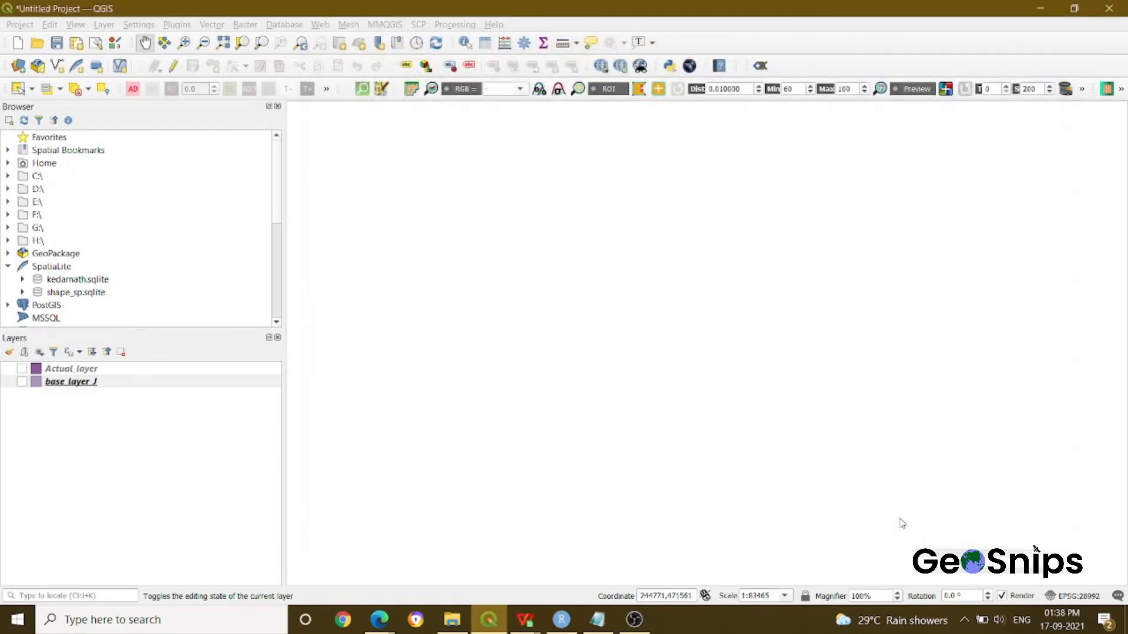
Examine the joined Actual_layer columns in base_layer_J's attribute table
{"action": "right_click", "coordinate": [187, 385]}
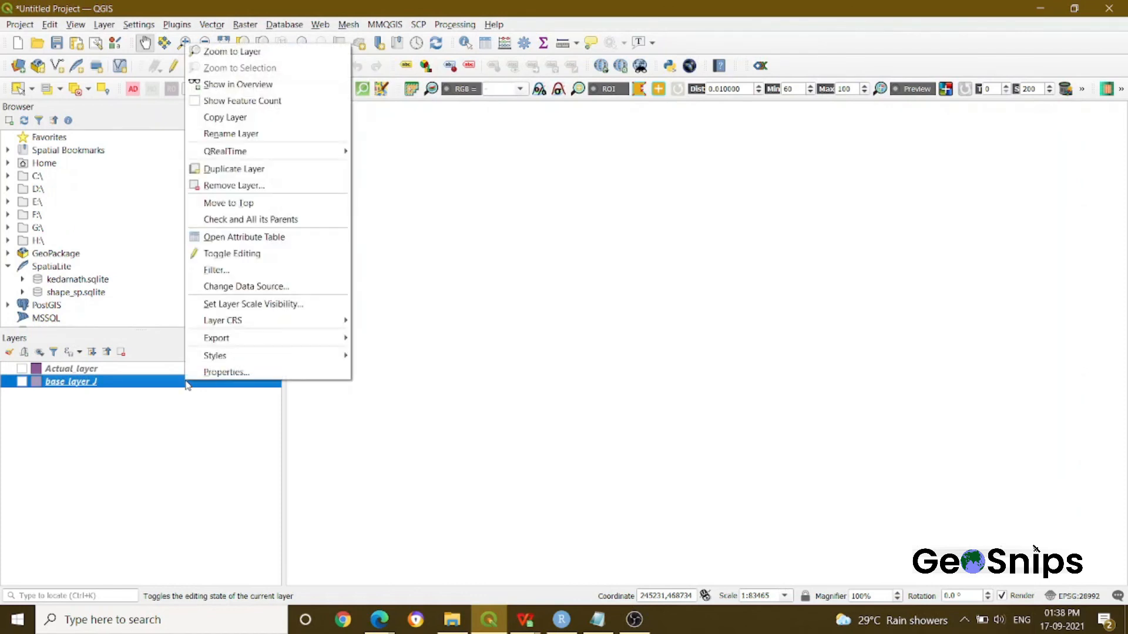
{"action": "left_click", "coordinate": [301, 237]}
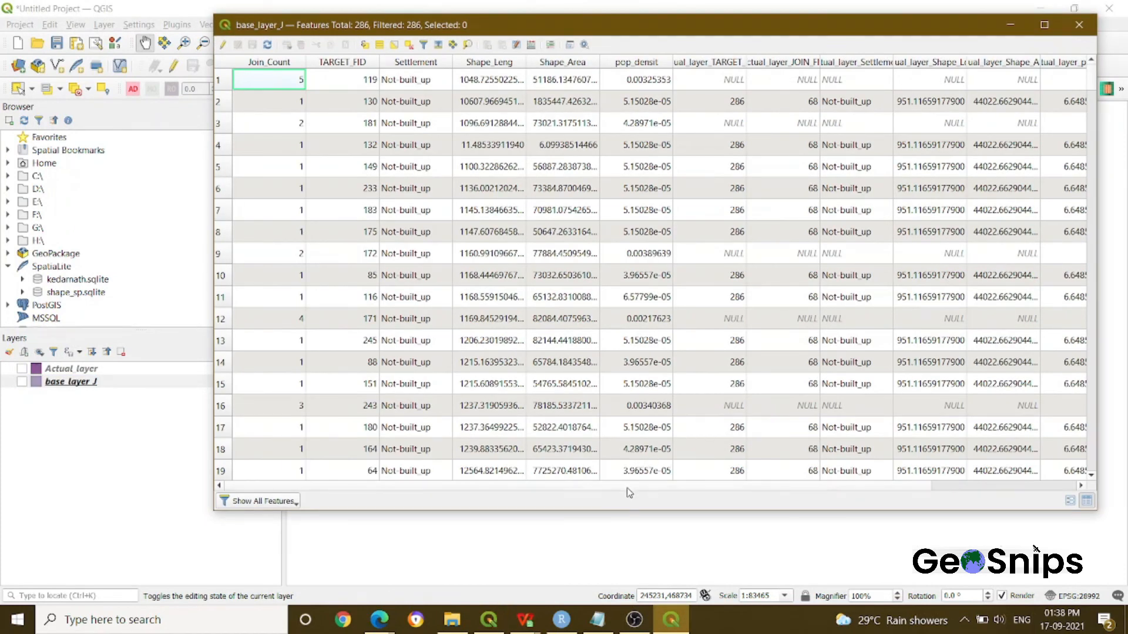
{"action": "left_click_drag", "start_coordinate": [626, 487], "coordinate": [587, 498]}
{"action": "left_click", "coordinate": [1078, 27]}
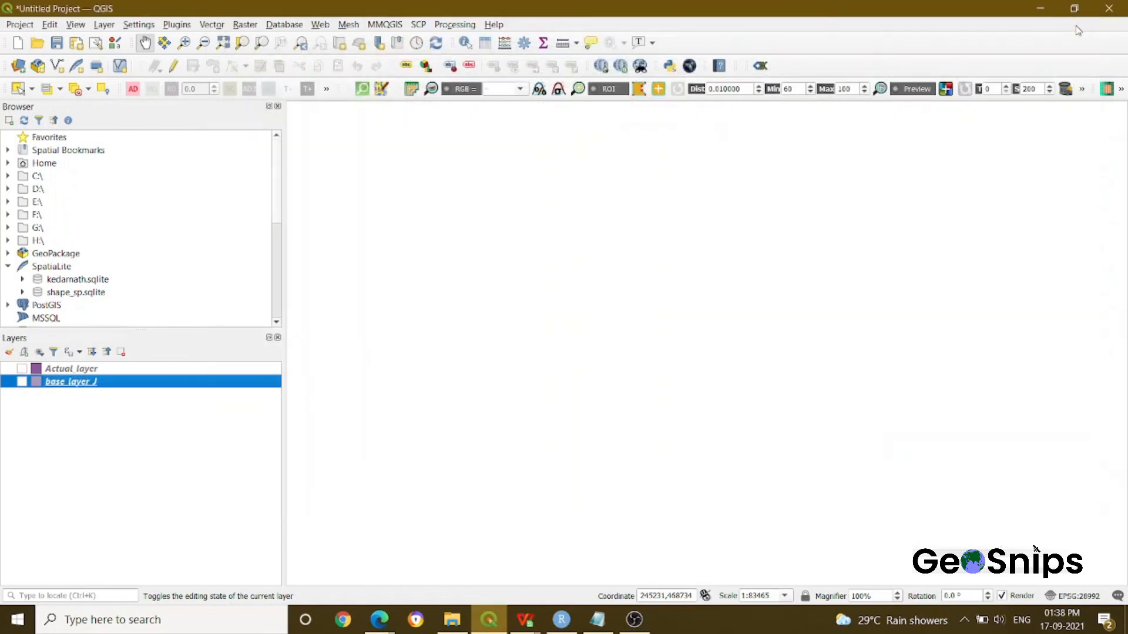